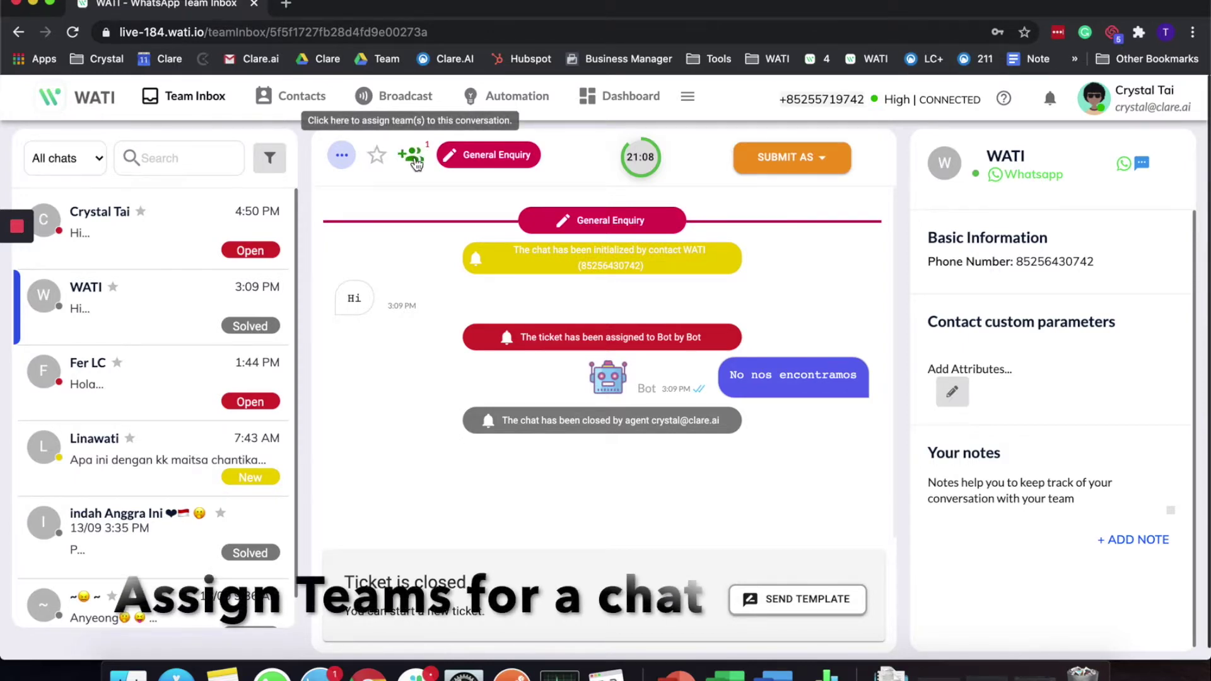
# Add Sales to the WATI chat's teams alongside Default Team, save, and recheck the assignment.
pyautogui.click(415, 161)
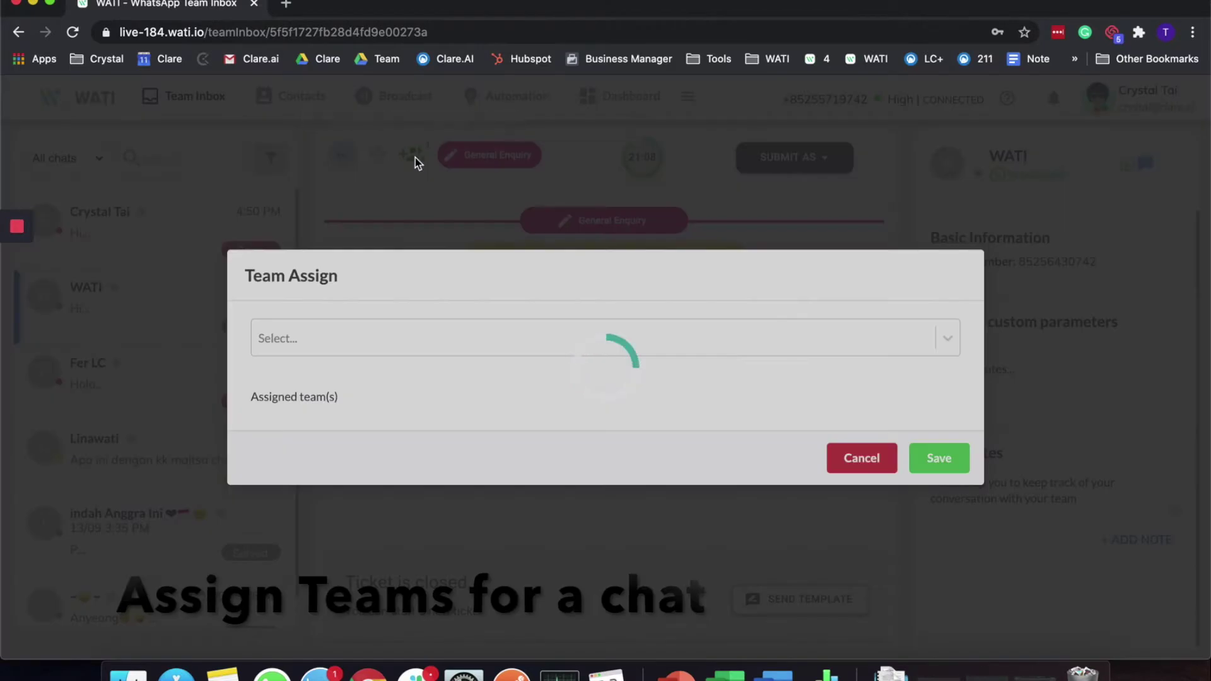
pyautogui.click(247, 258)
pyautogui.tripleClick(382, 258)
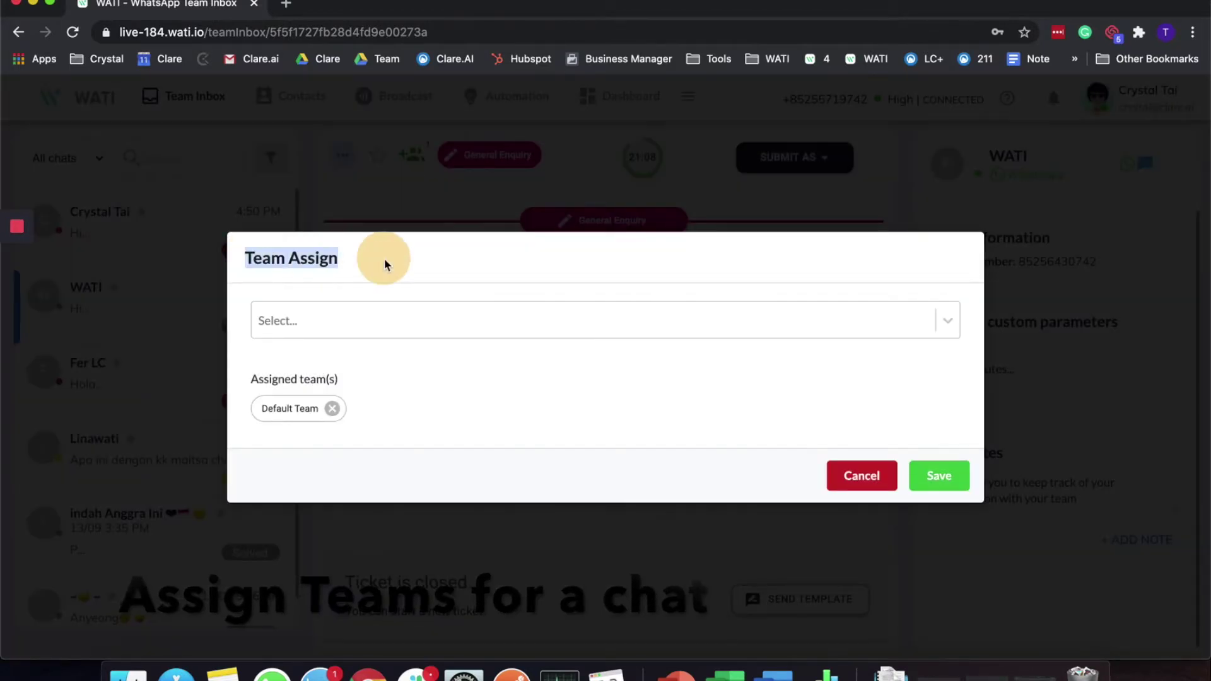
pyautogui.click(384, 260)
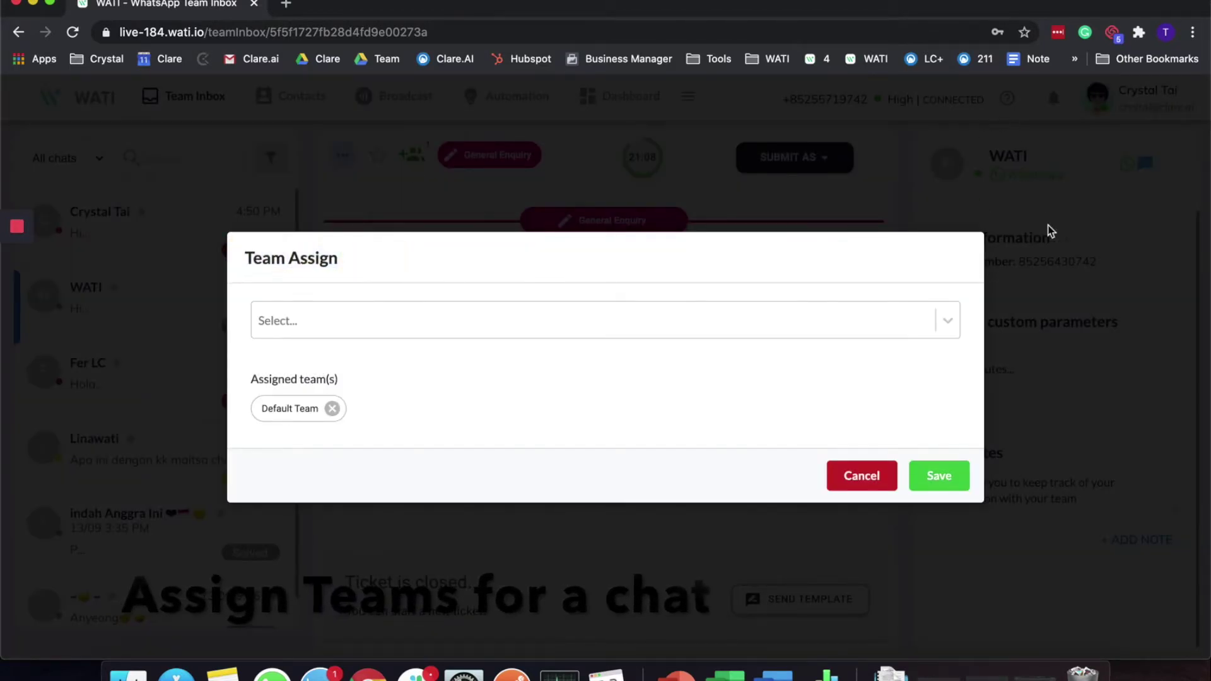
pyautogui.click(462, 319)
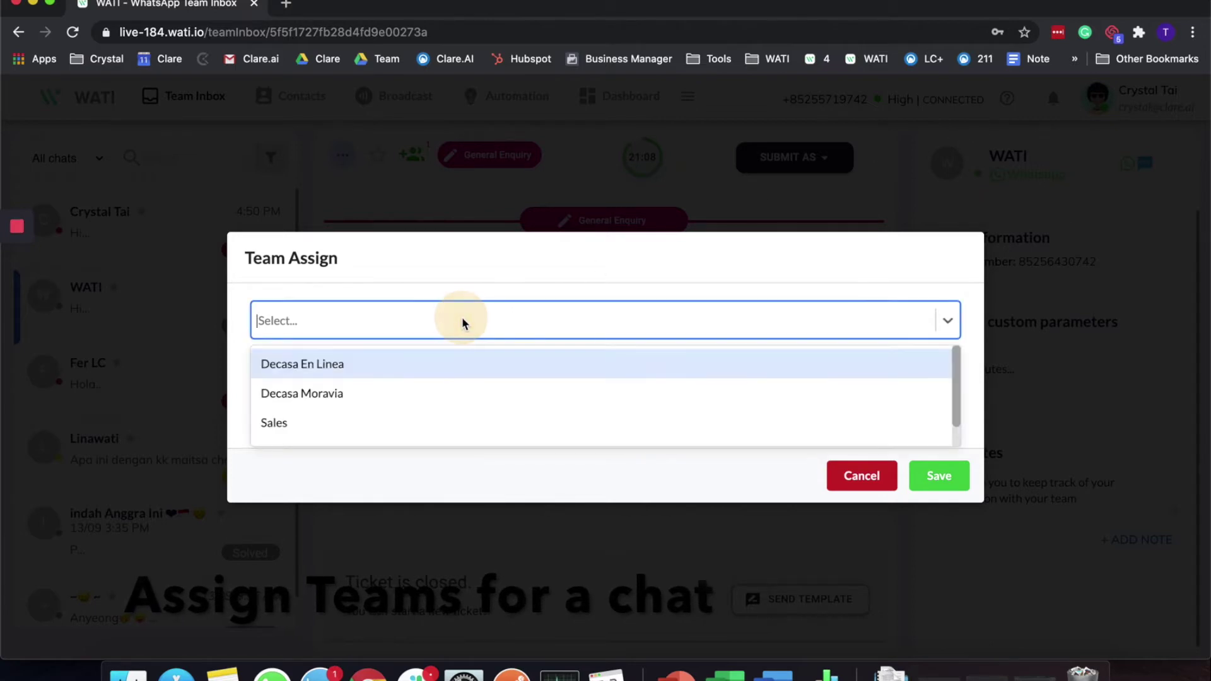
pyautogui.click(278, 423)
pyautogui.click(680, 418)
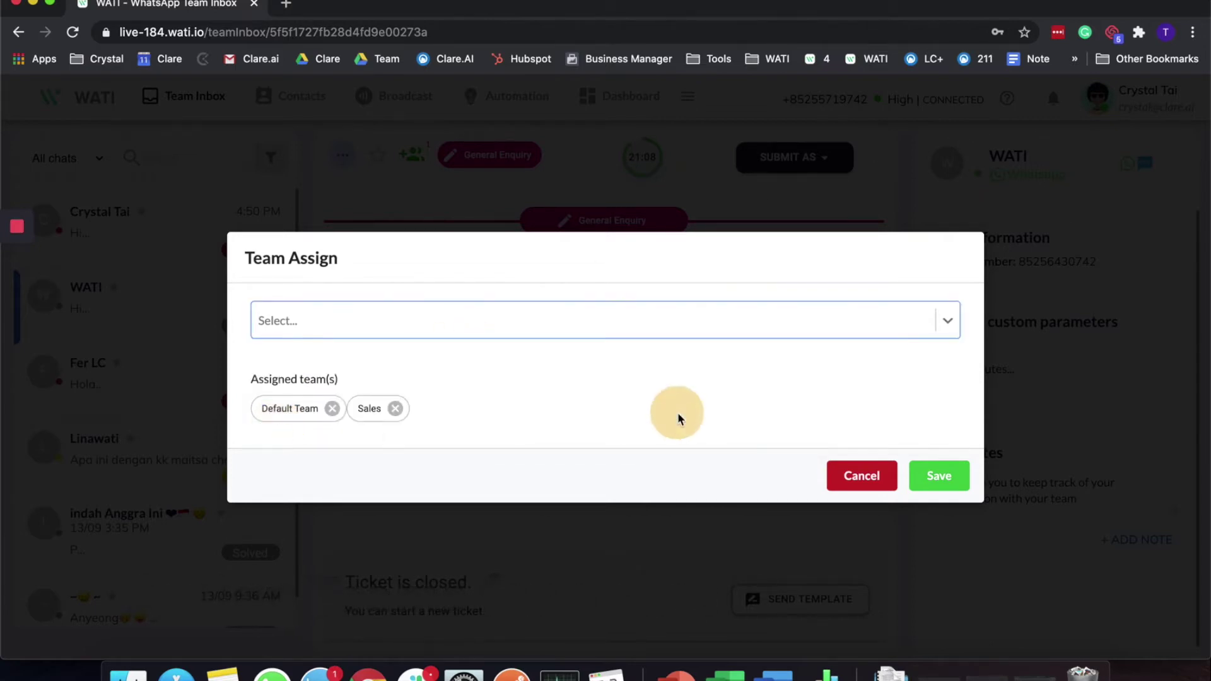
pyautogui.click(963, 477)
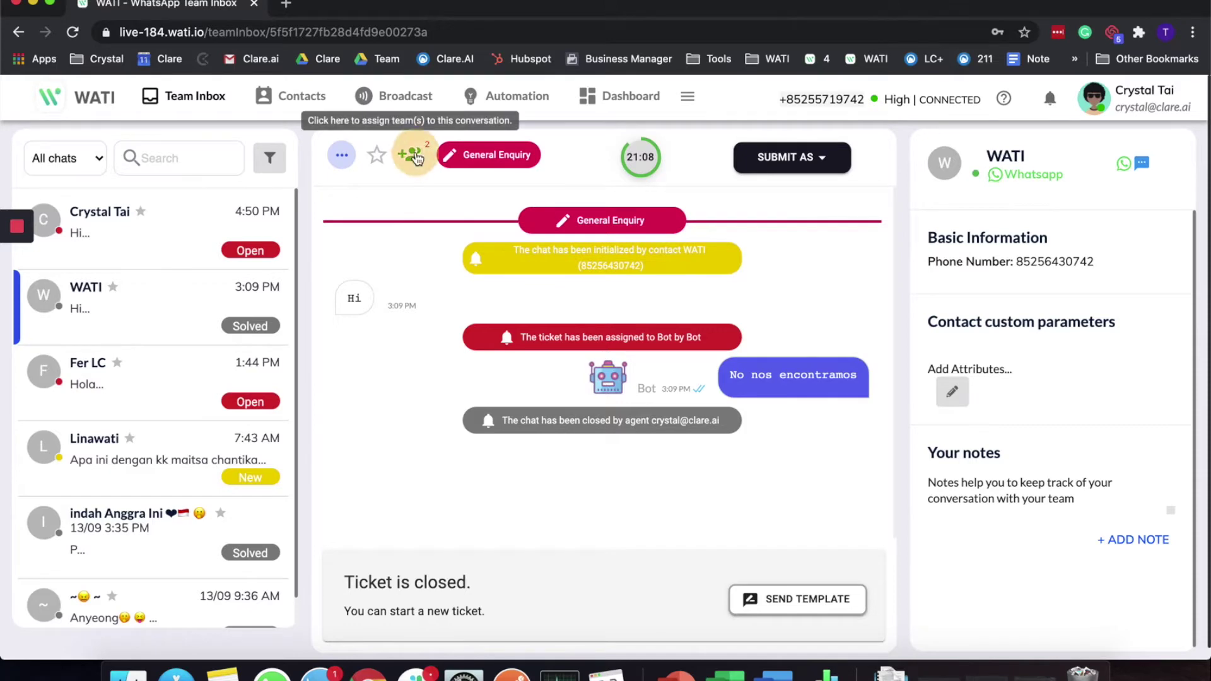
pyautogui.click(416, 156)
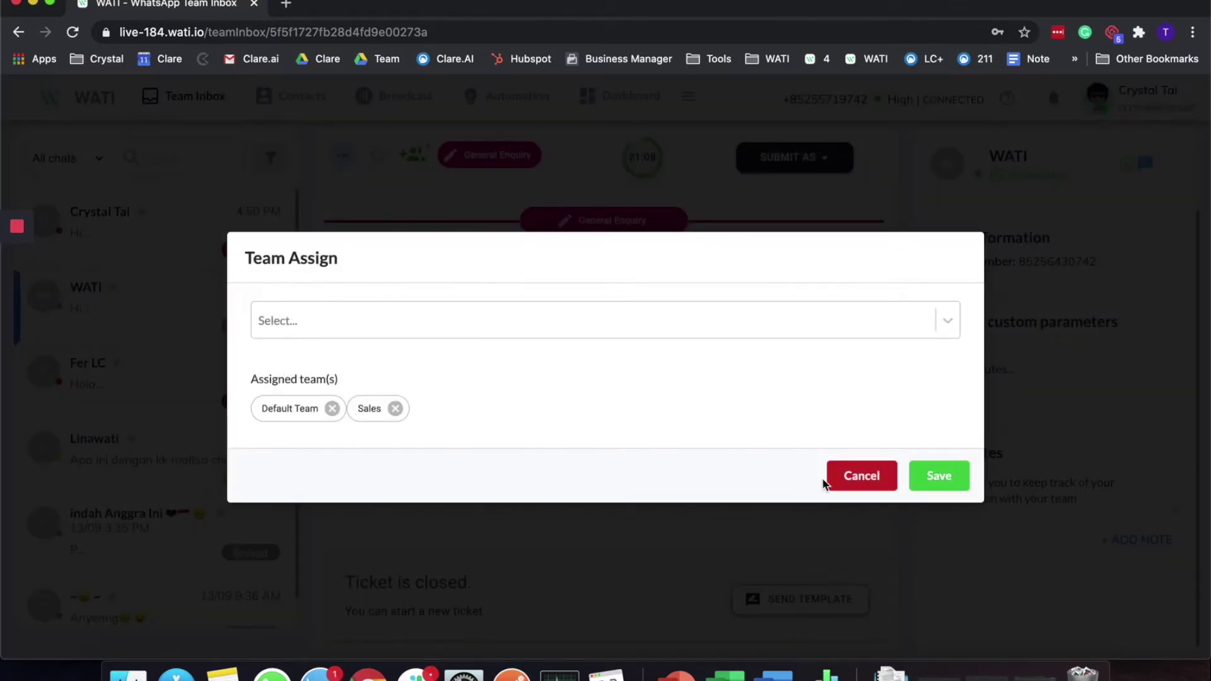
pyautogui.click(837, 478)
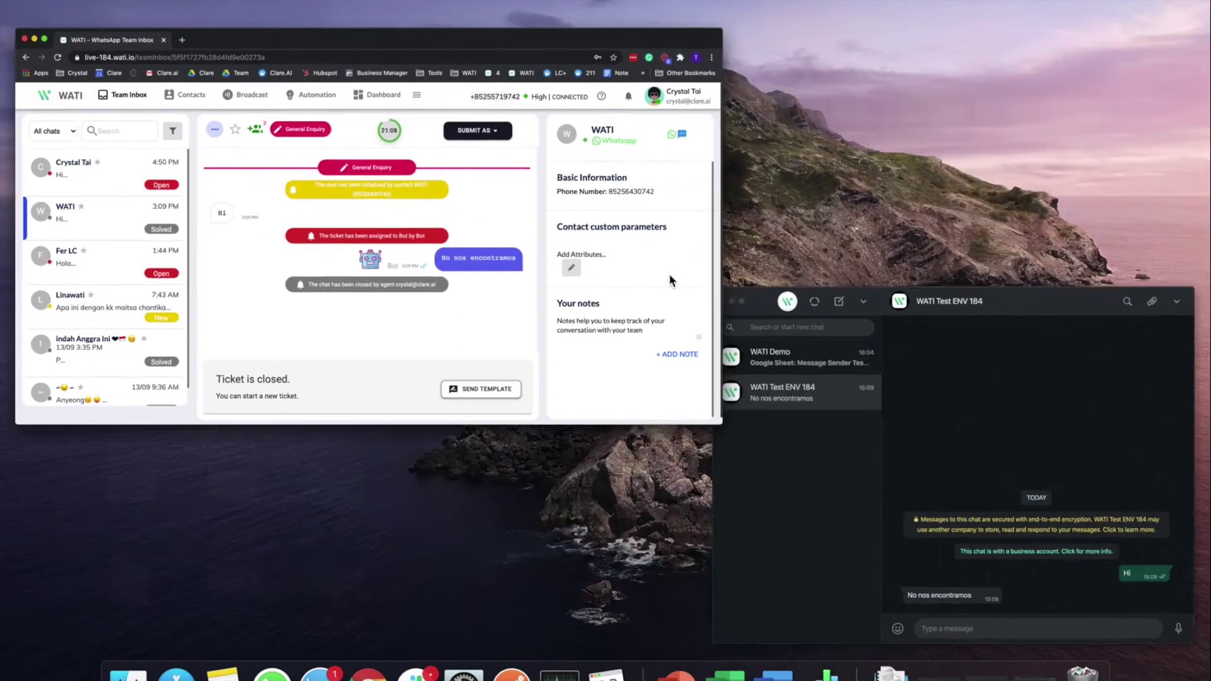
# Bring WhatsApp forward and send 'Hi' in the WATI Test ENV 184 chat.
pyautogui.click(884, 365)
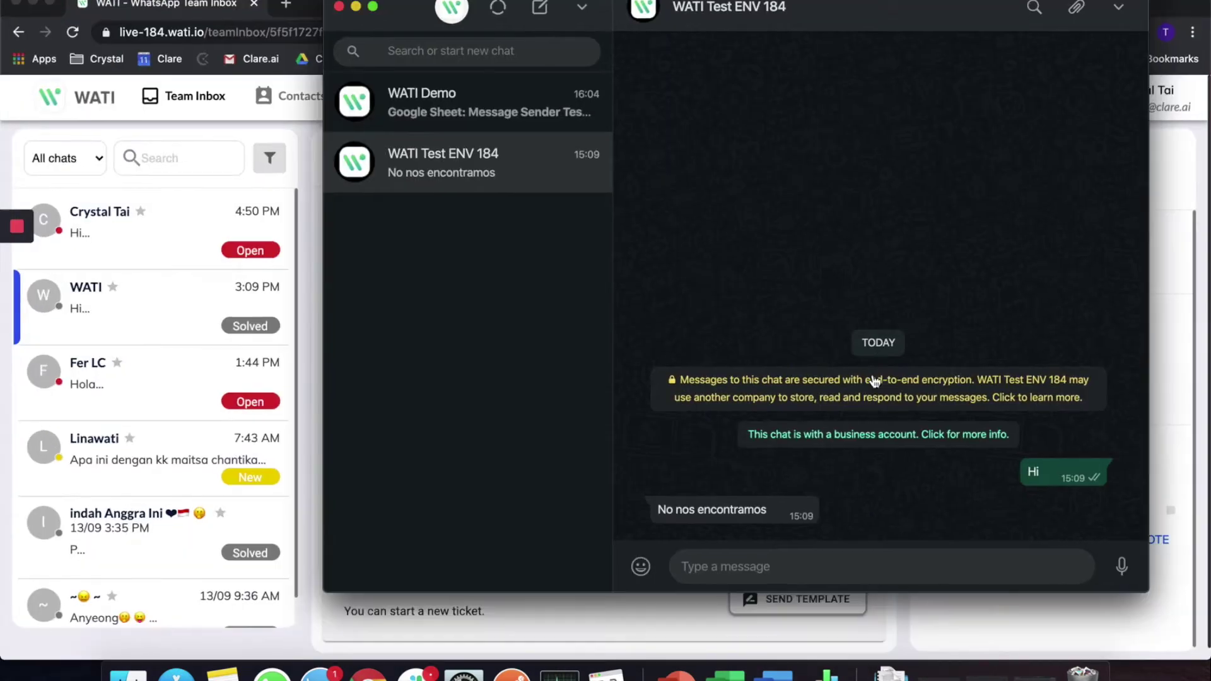
pyautogui.moveTo(870, 27); pyautogui.dragTo(834, 12)
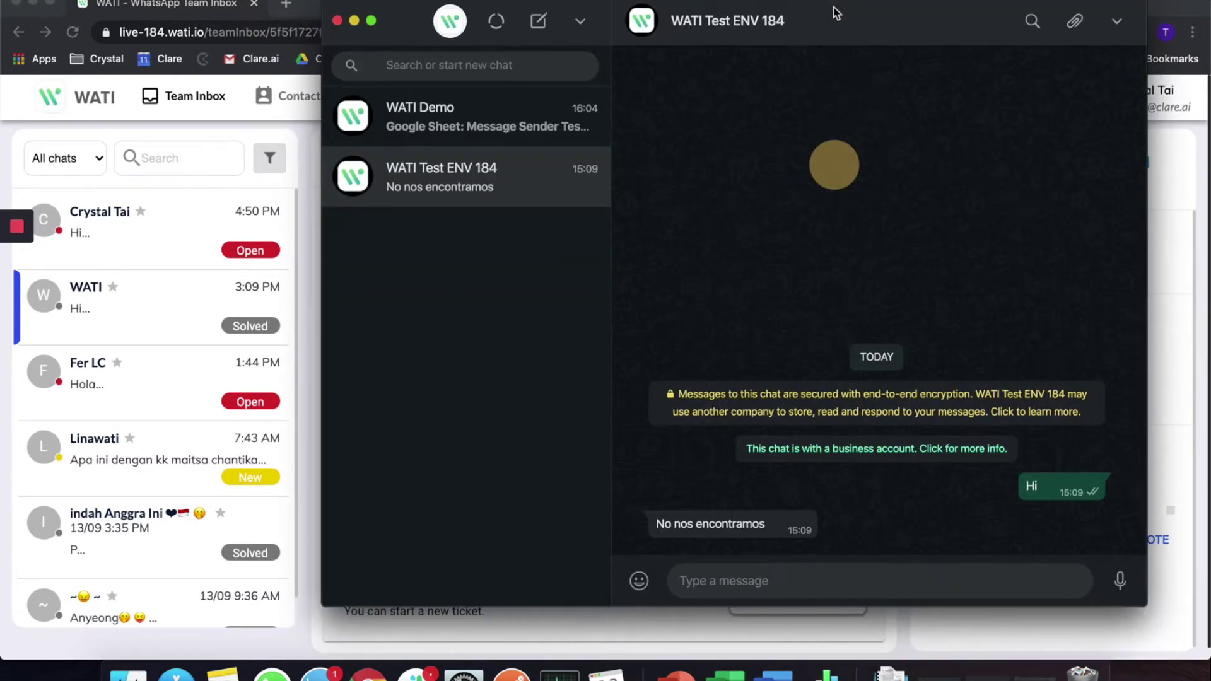
pyautogui.click(805, 574)
pyautogui.write('Hi')
pyautogui.press('Return')
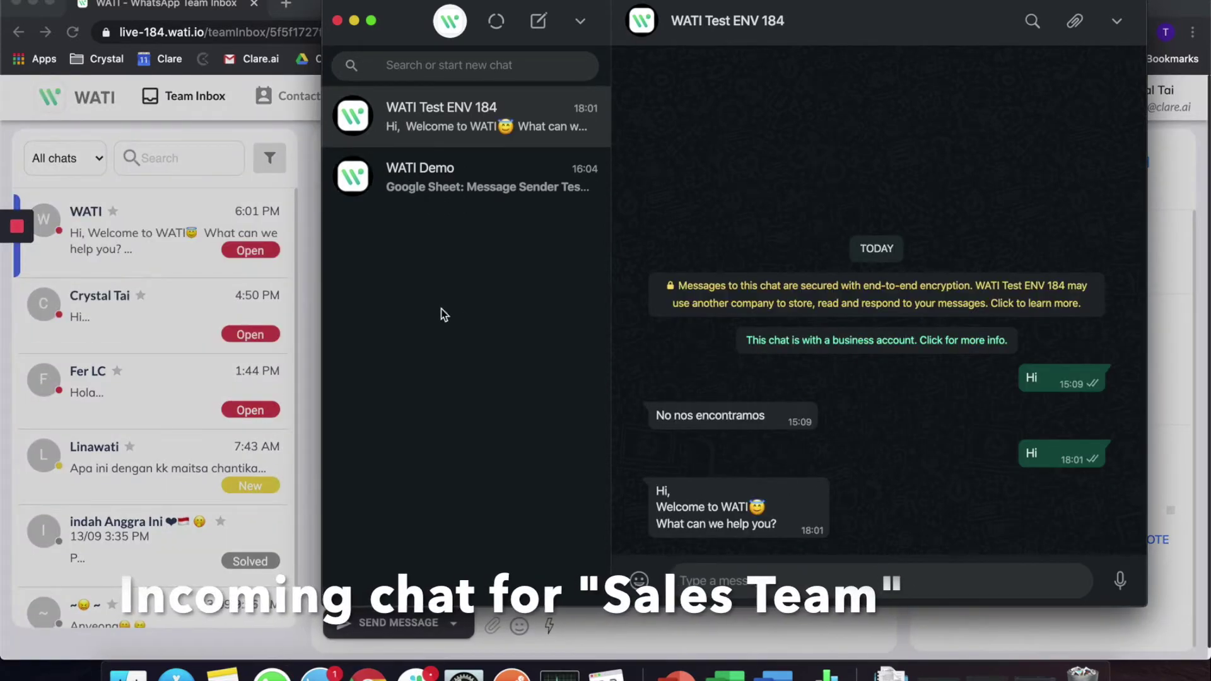
# Return to the WATI inbox, try the reply box and agent list, then move to the Sales Manager's window.
pyautogui.click(306, 278)
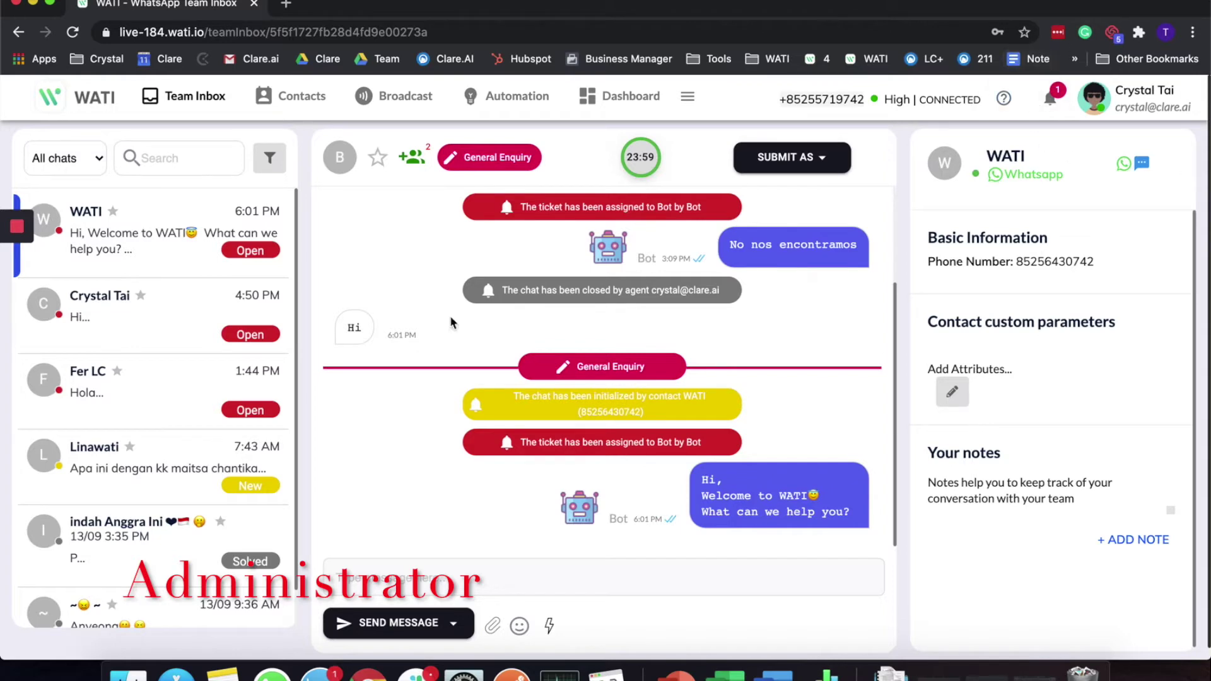
pyautogui.click(464, 576)
pyautogui.write('frgadifngl')
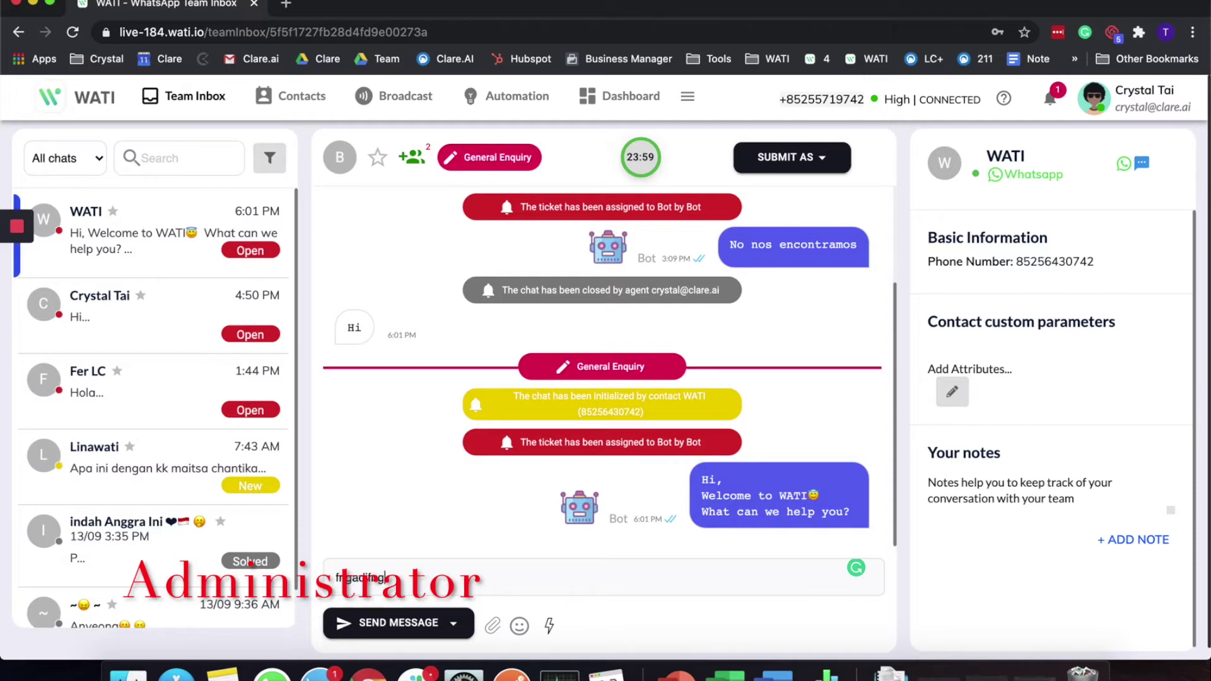
pyautogui.press('BackSpace')
pyautogui.press('BackSpace')
pyautogui.press('BackSpace')
pyautogui.press('BackSpace')
pyautogui.press('BackSpace')
pyautogui.press('BackSpace')
pyautogui.press('BackSpace')
pyautogui.press('BackSpace')
pyautogui.press('BackSpace')
pyautogui.press('BackSpace')
pyautogui.click(346, 163)
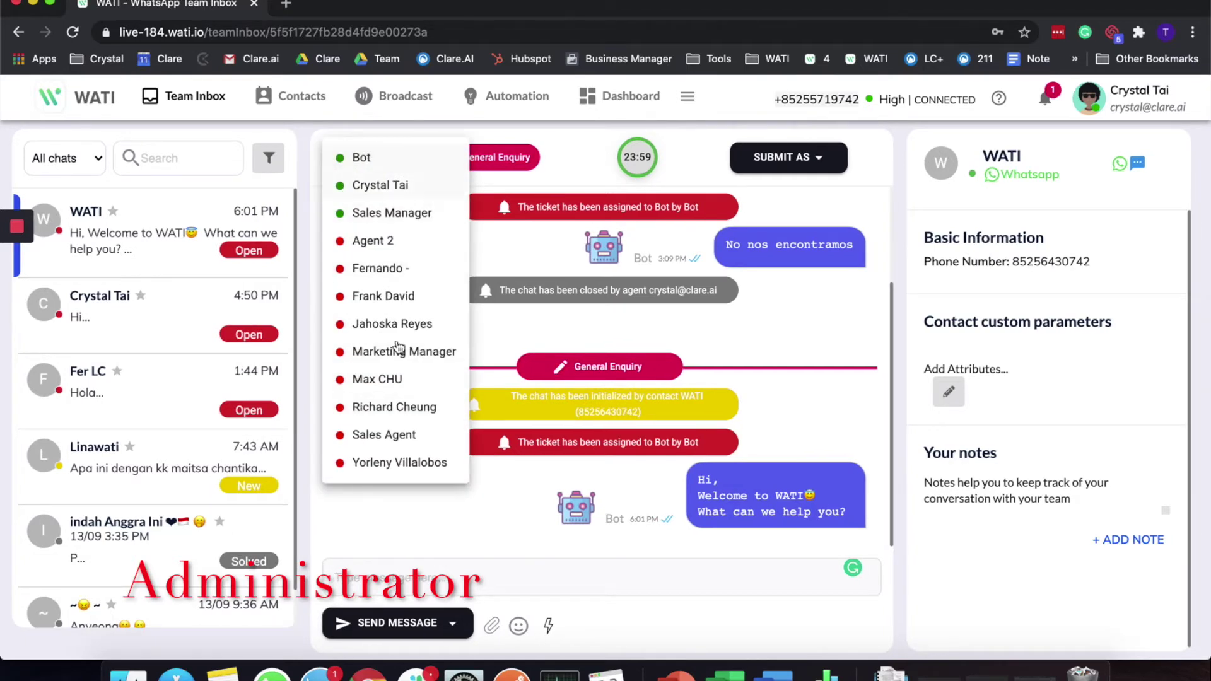
pyautogui.click(537, 350)
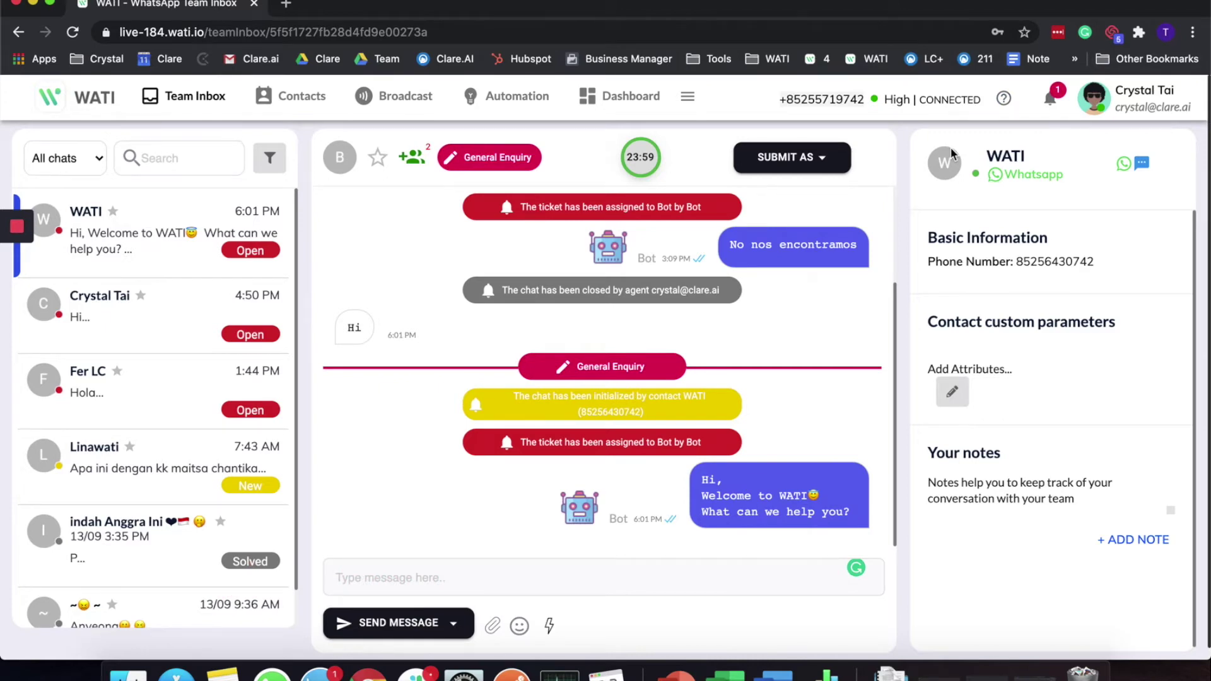
pyautogui.hotkey('ctrl', 'Right')
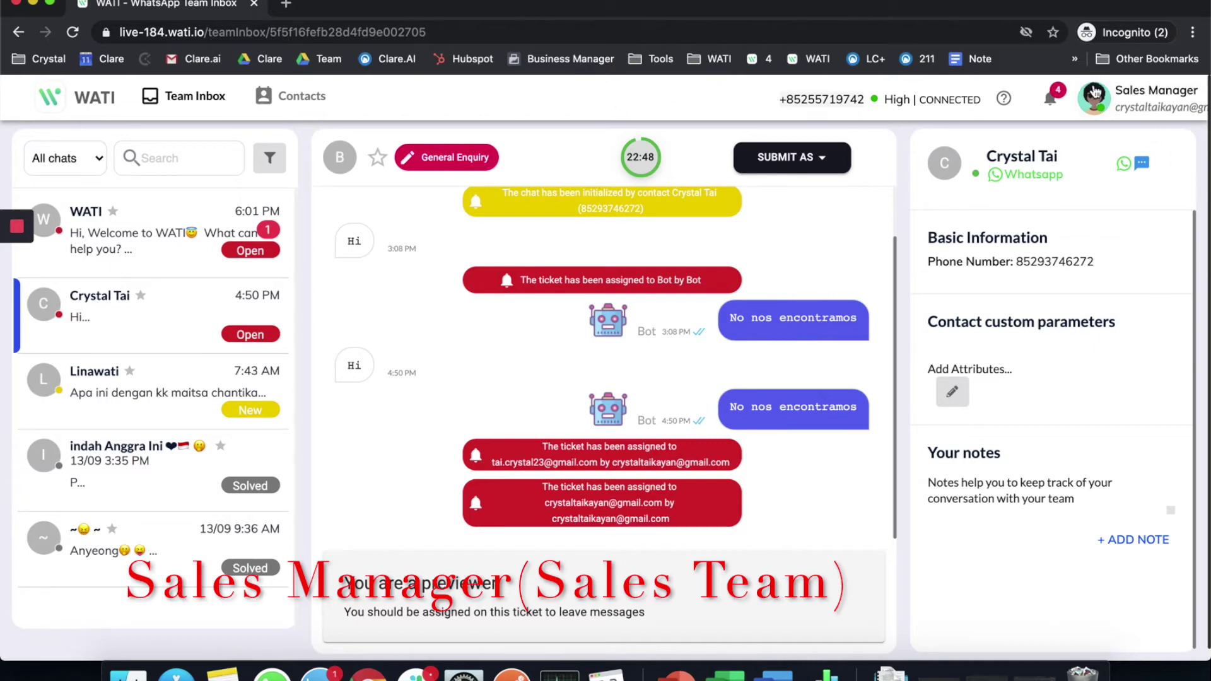
# Open the WATI chat and pick Sales Manager as its assigned agent.
pyautogui.click(85, 228)
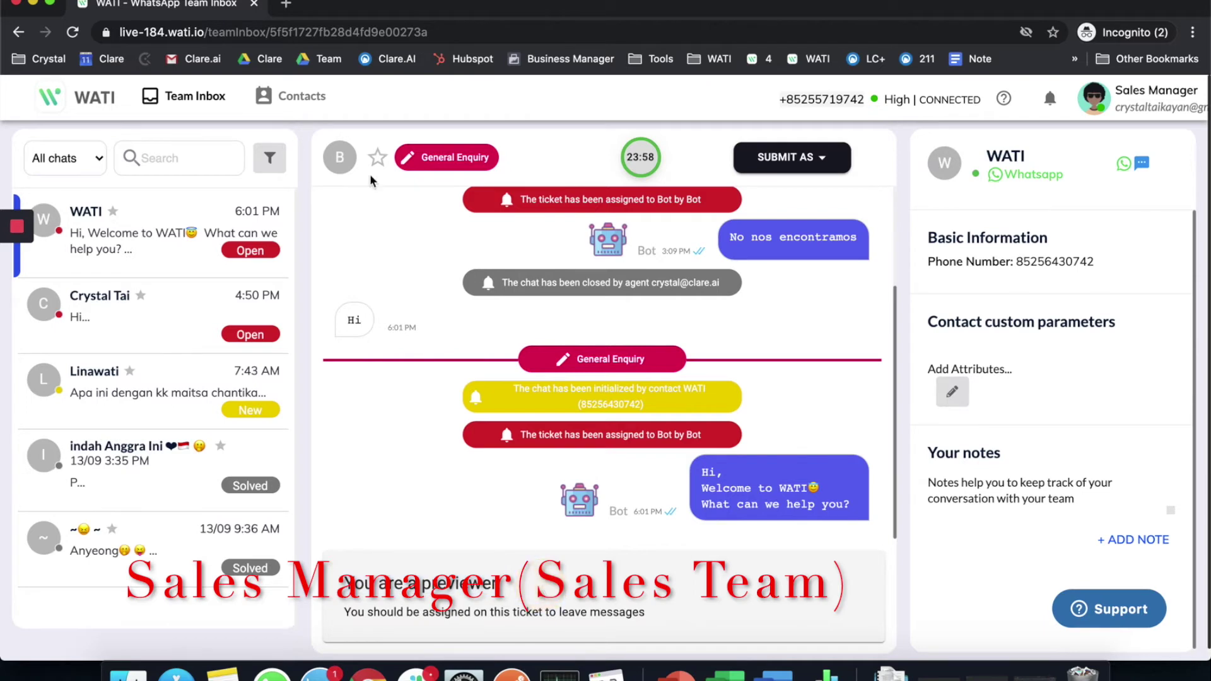
pyautogui.click(342, 163)
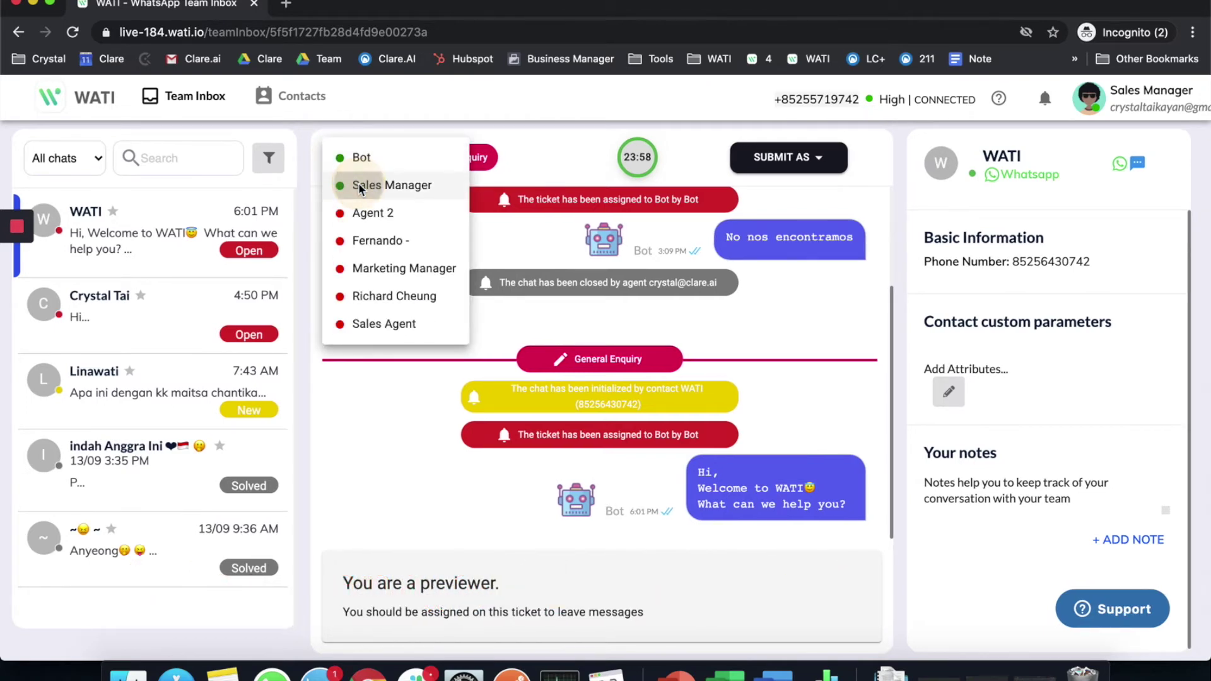
pyautogui.click(359, 186)
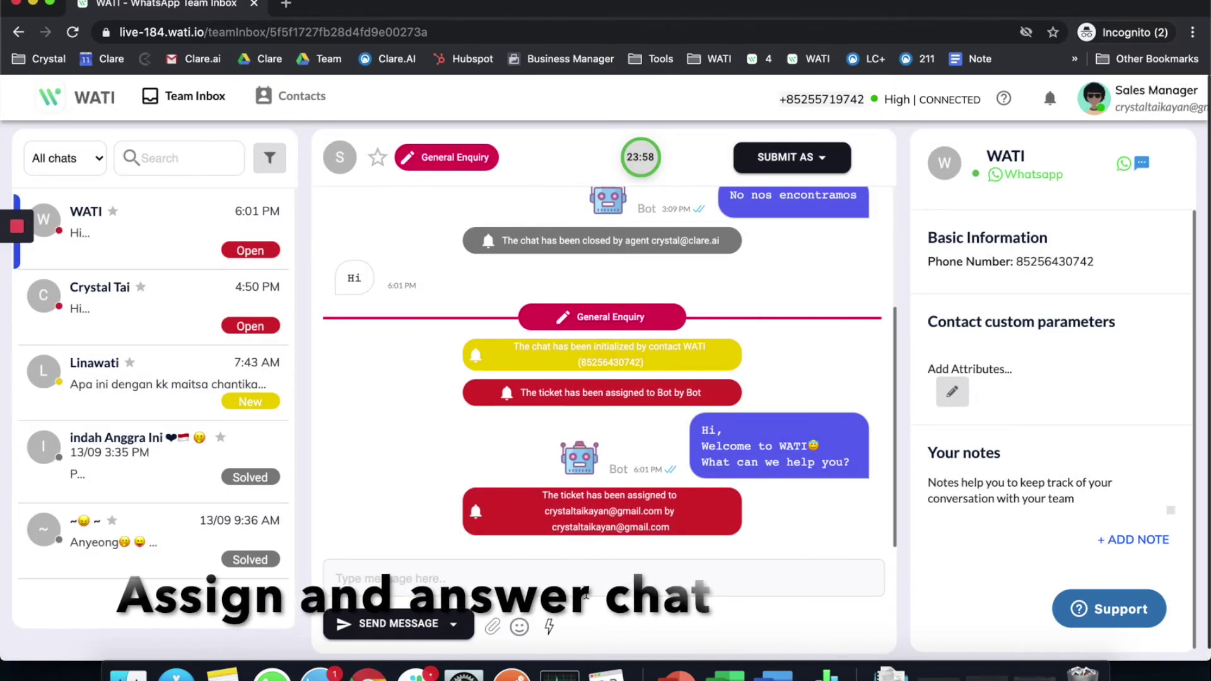
# Send the reply 'Hi What can I help you' in the WATI chat.
pyautogui.click(582, 583)
pyautogui.write('Hi')
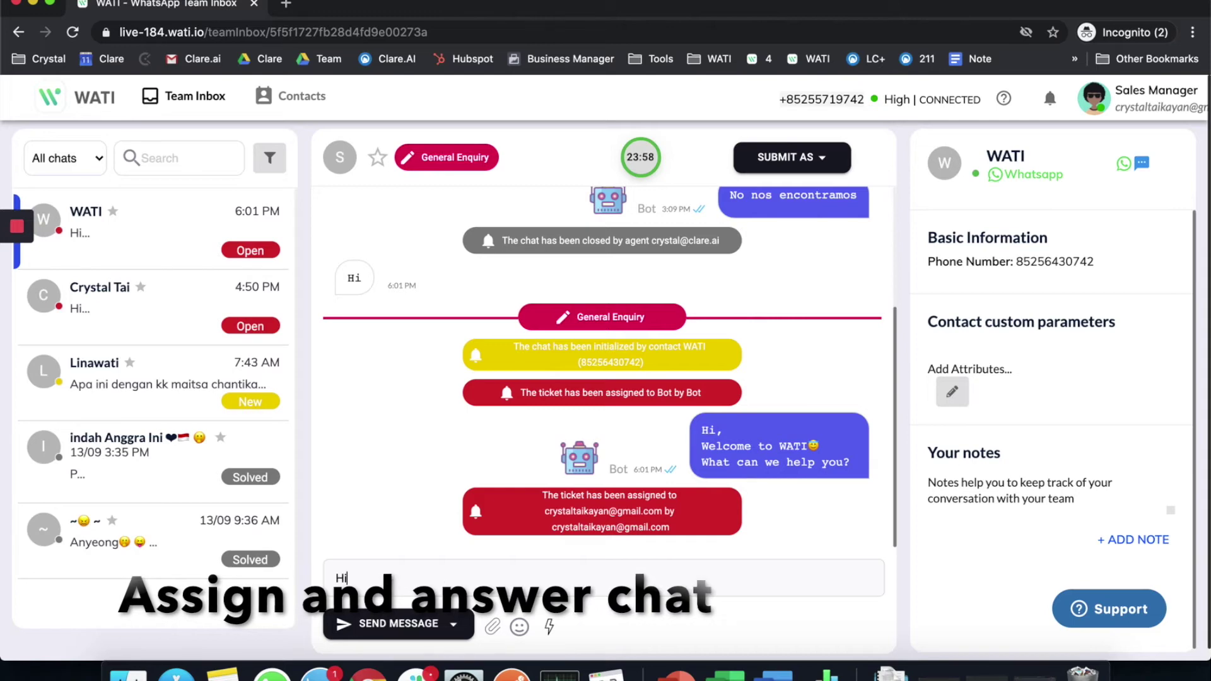
pyautogui.write(' What c')
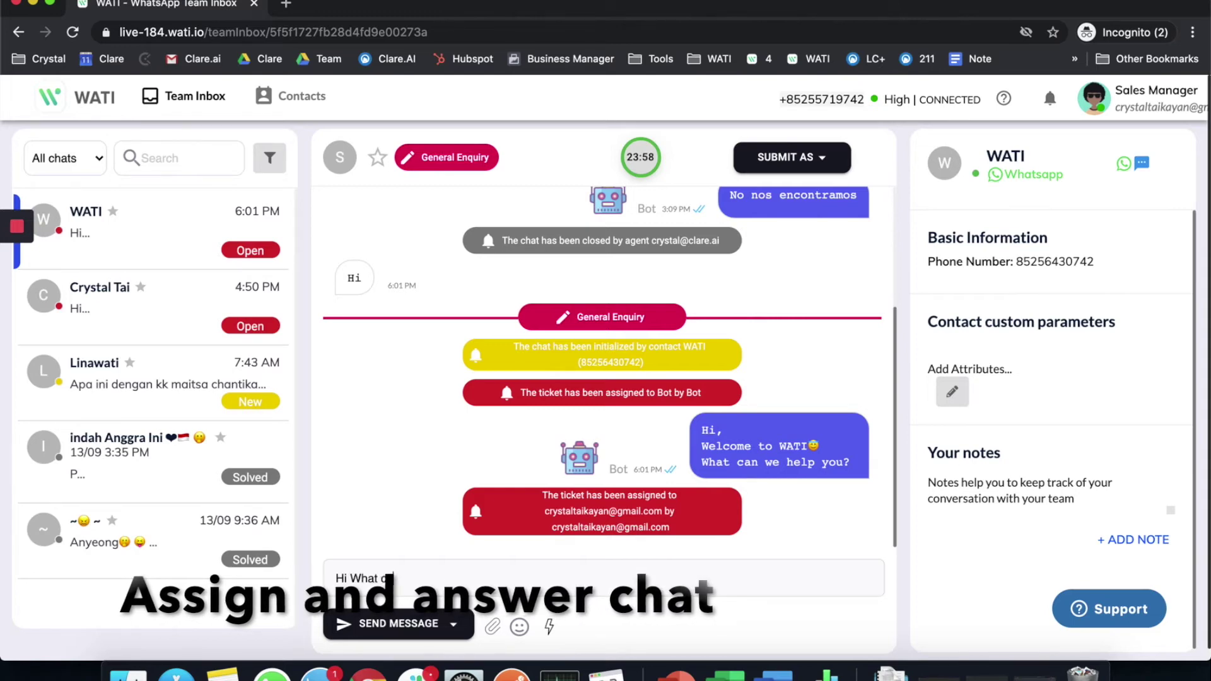
pyautogui.write('an I help you')
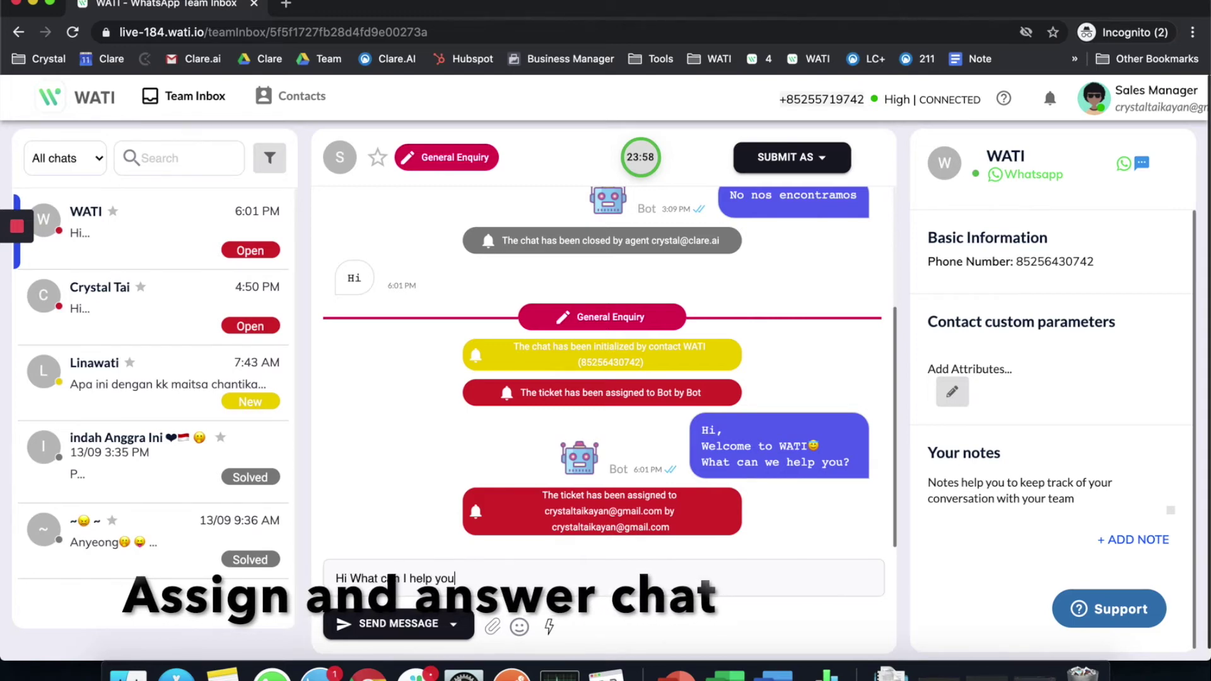
pyautogui.press('Return')
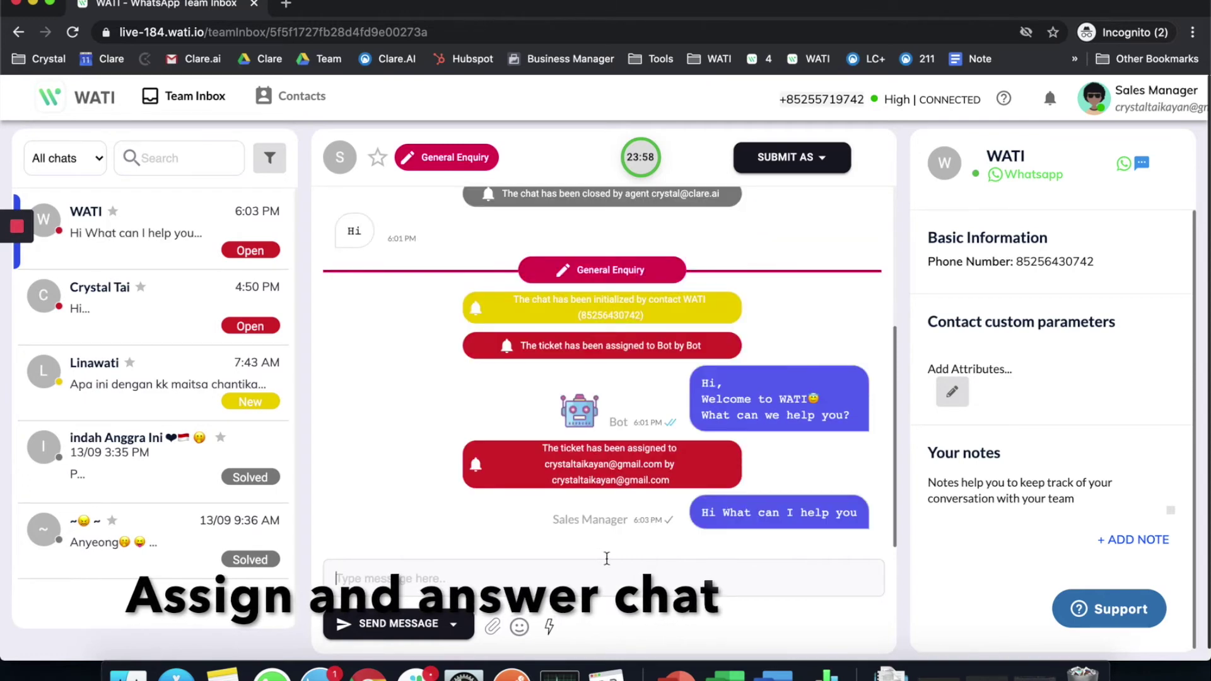
pyautogui.click(550, 516)
pyautogui.click(662, 513)
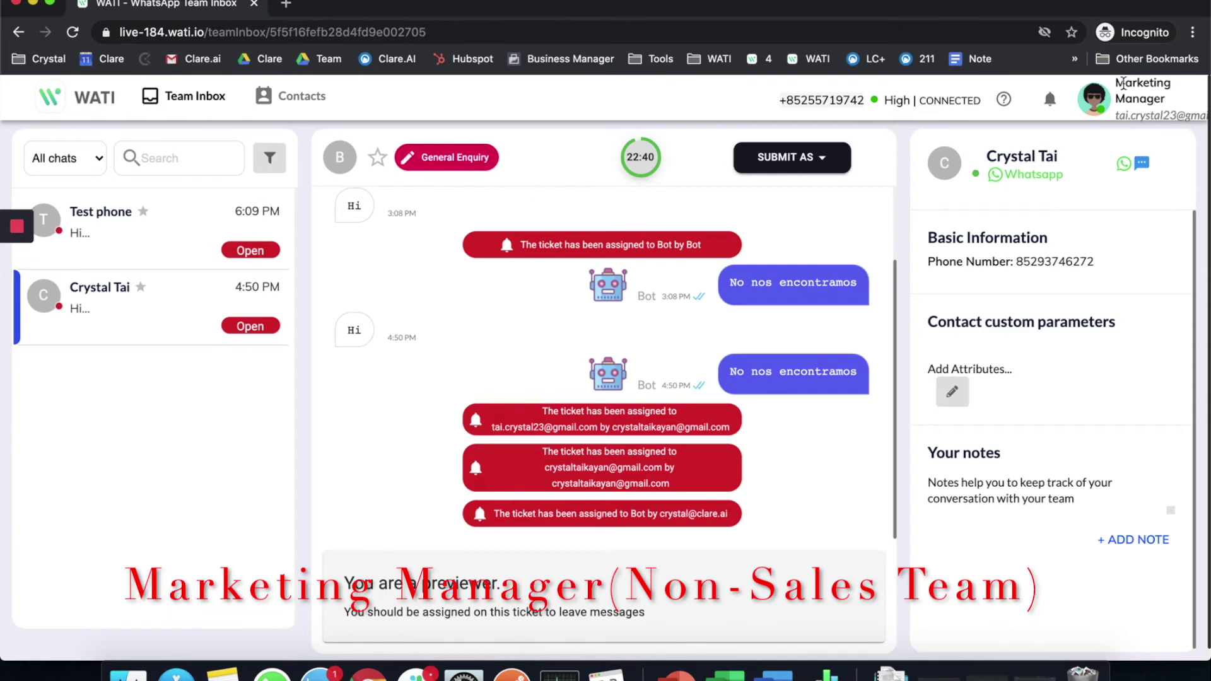
# Point out the signed-in Marketing Manager's chat list, then switch back to the administrator's window.
pyautogui.moveTo(1117, 82); pyautogui.dragTo(1181, 101)
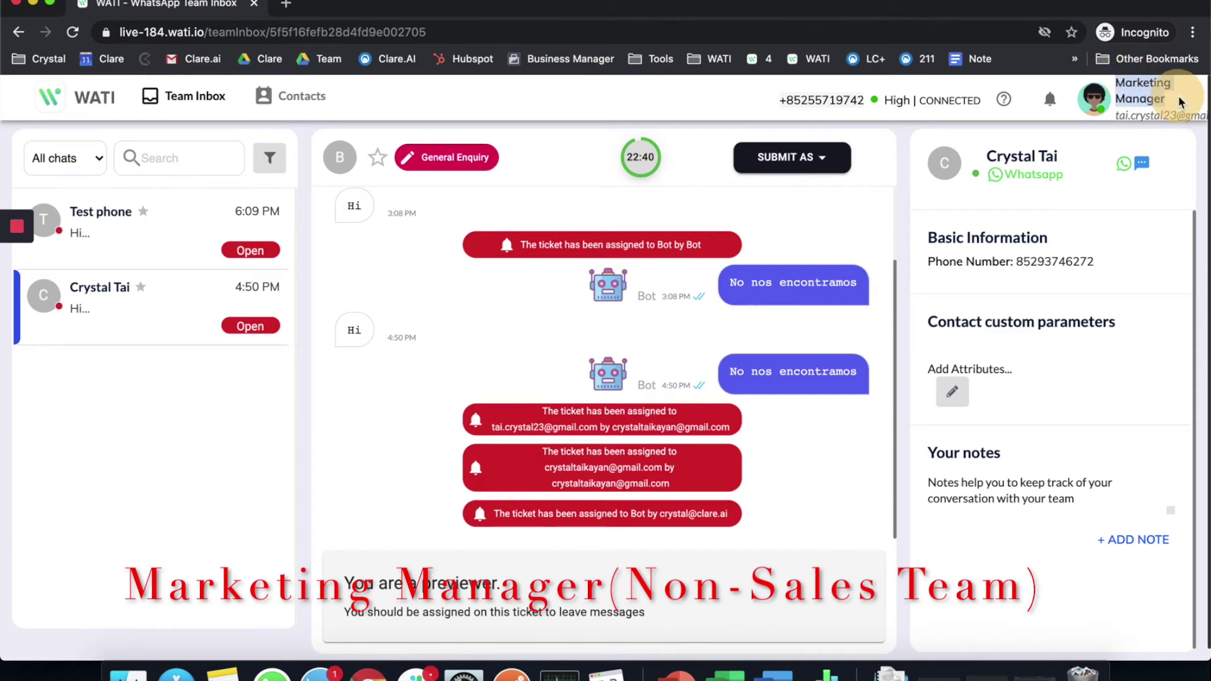
pyautogui.click(1177, 101)
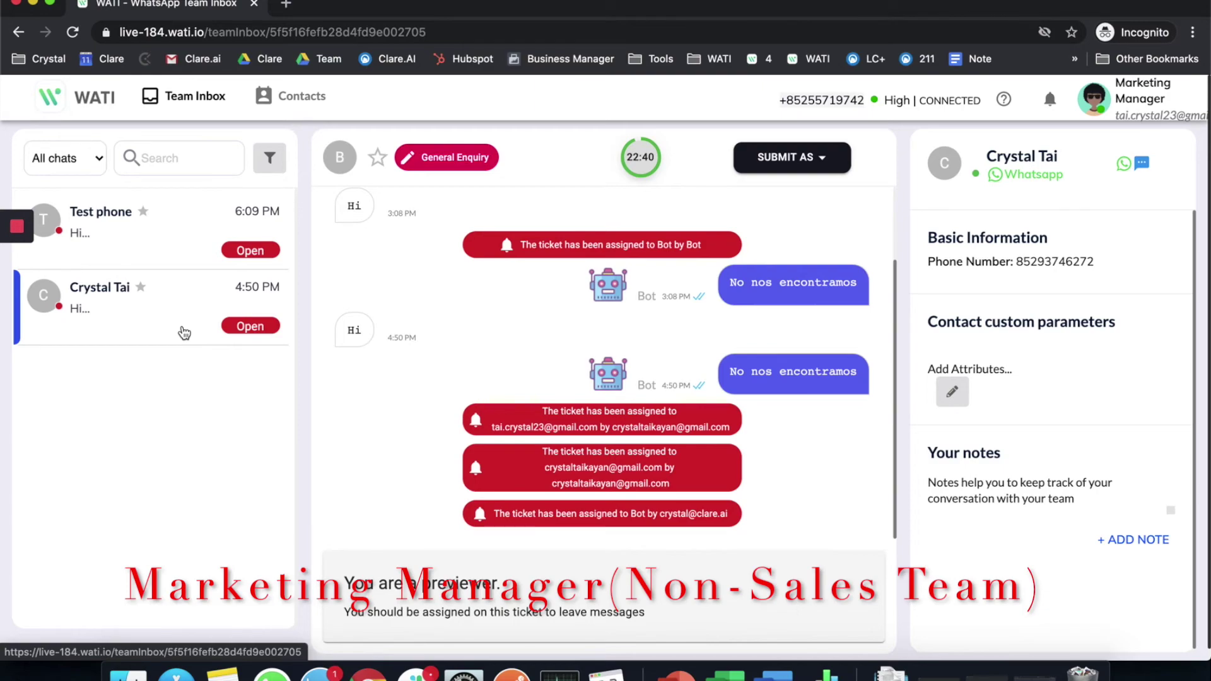
pyautogui.hotkey('ctrl', 'Left')
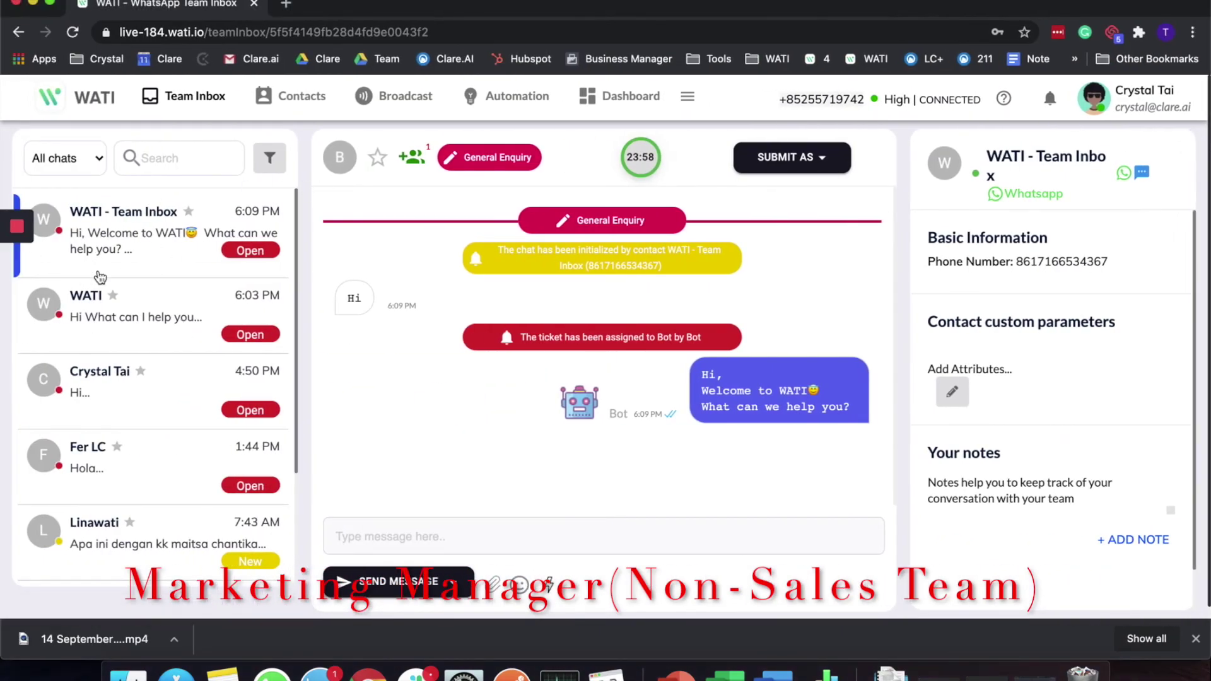
# Open the WATI chat and view its Team Assign showing Default Team and Sales, then cancel.
pyautogui.click(127, 333)
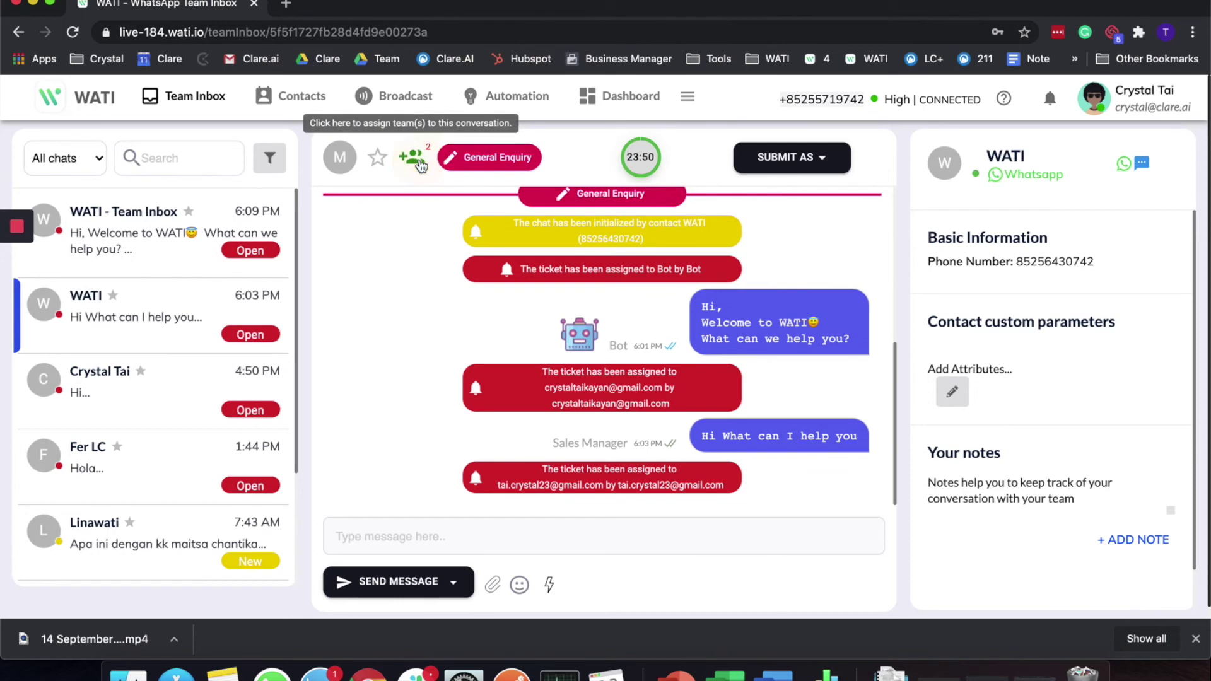
pyautogui.click(420, 164)
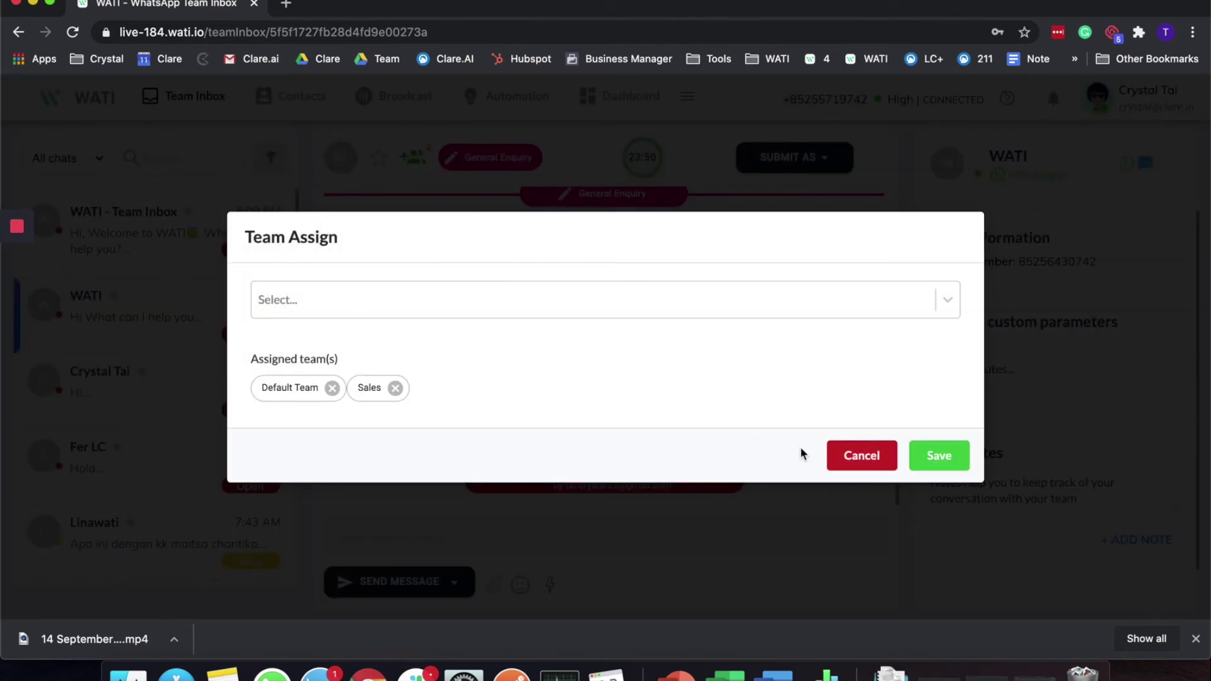
pyautogui.click(849, 454)
# Switch to the Marketing Manager's incognito window, whose inbox lacks the WATI chat.
pyautogui.hotkey('ctrl', 'Right')
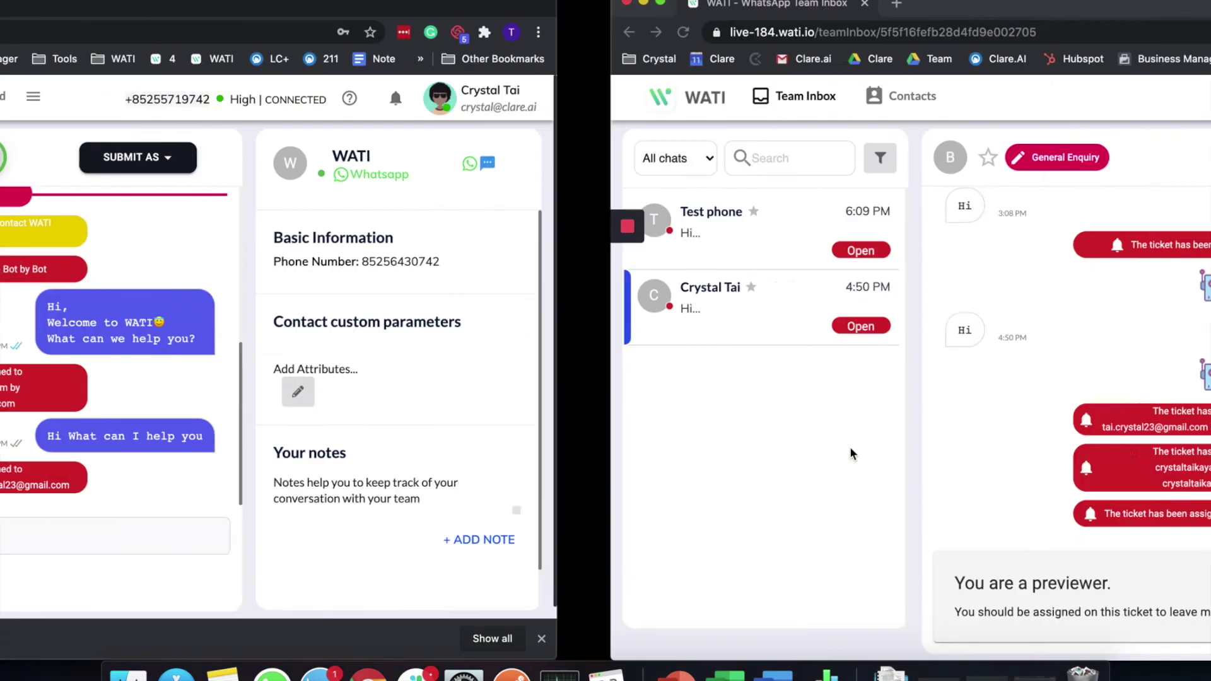